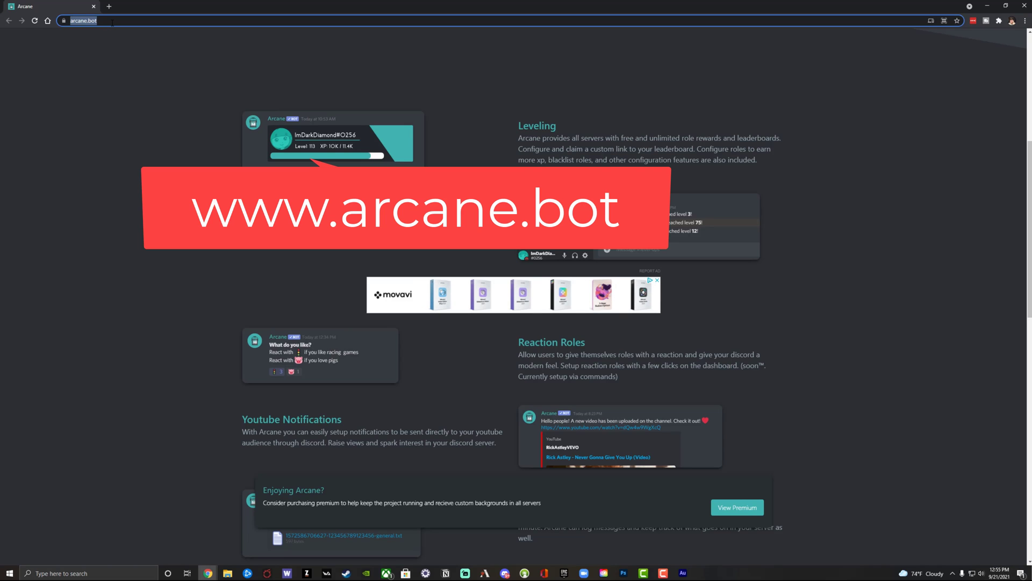
Load the arcane.bot homepage in the browser
key(Return)
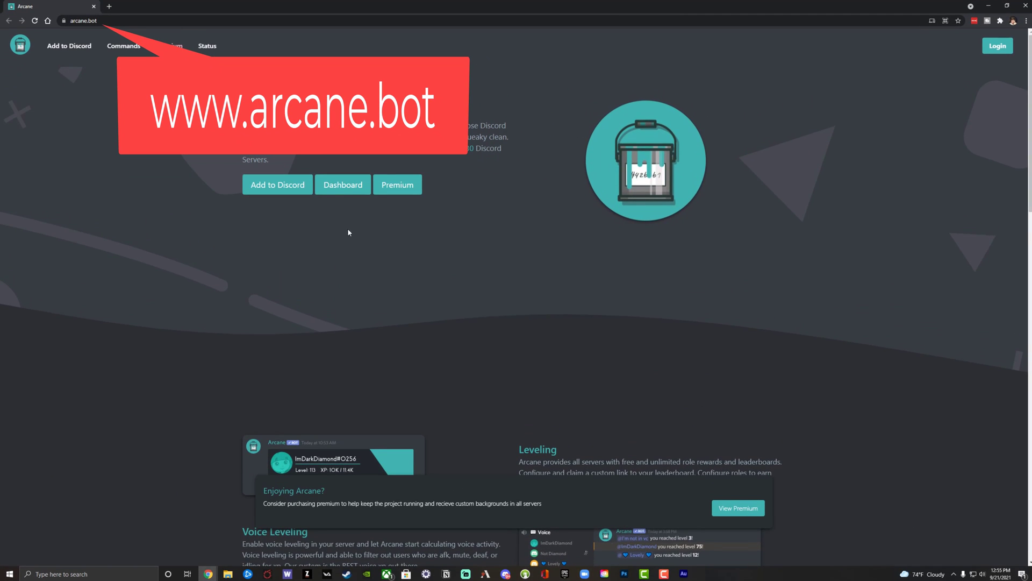
Start the Discord invite, pick Tutorial Server as the destination, and continue to the permissions
click(269, 186)
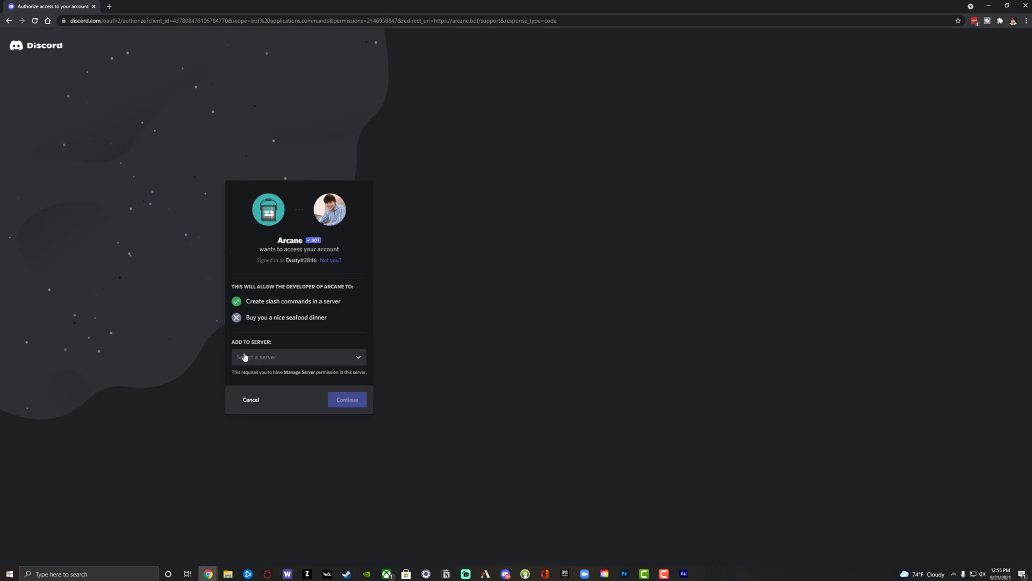
click(271, 362)
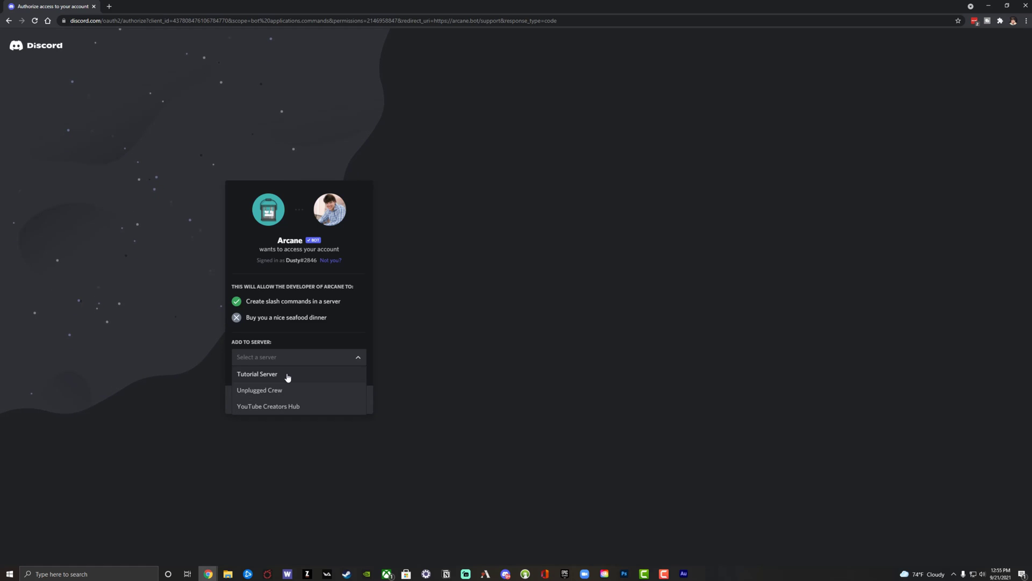
click(288, 376)
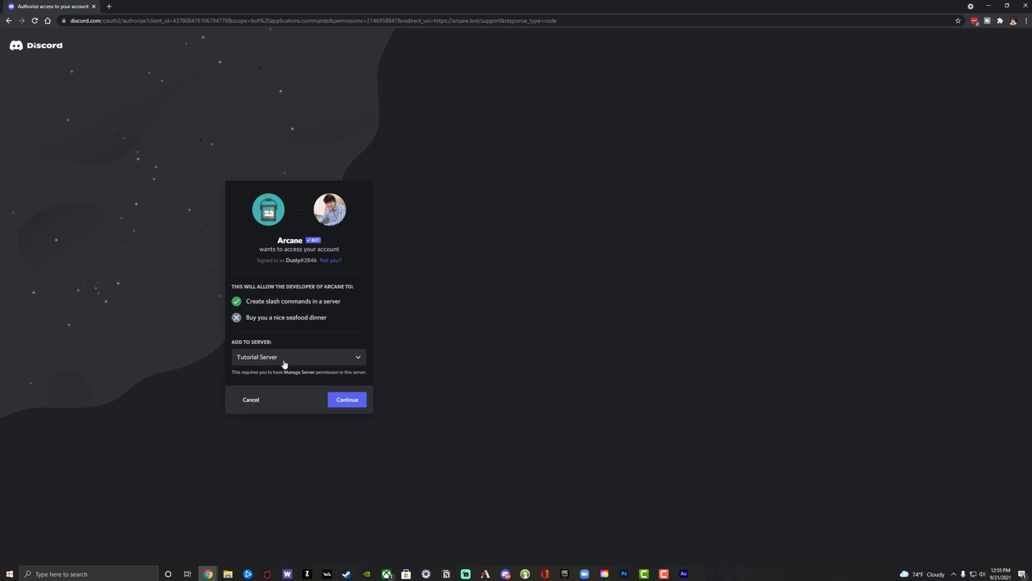
click(349, 400)
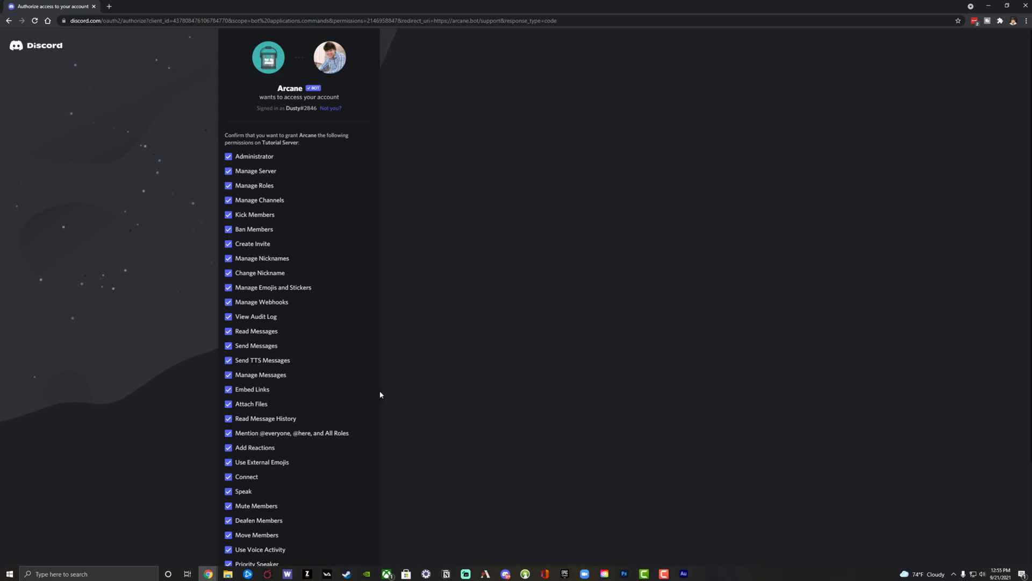
Review Arcane's requested permissions, authorize them, and pass the hCaptcha 'I am human' check
scroll(432, 380, down, 1)
scroll(432, 379, down, 2)
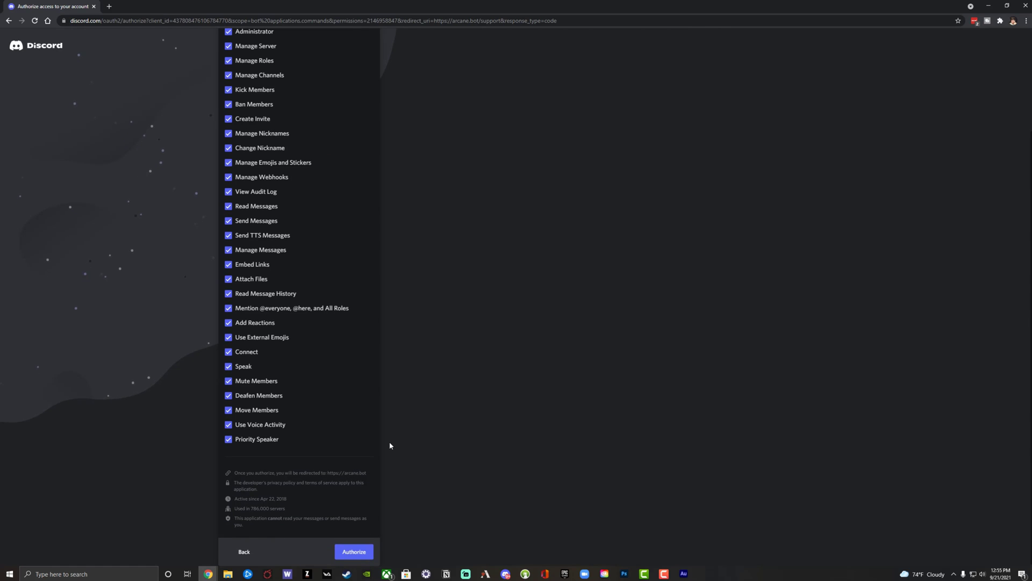
scroll(294, 348, up, 2)
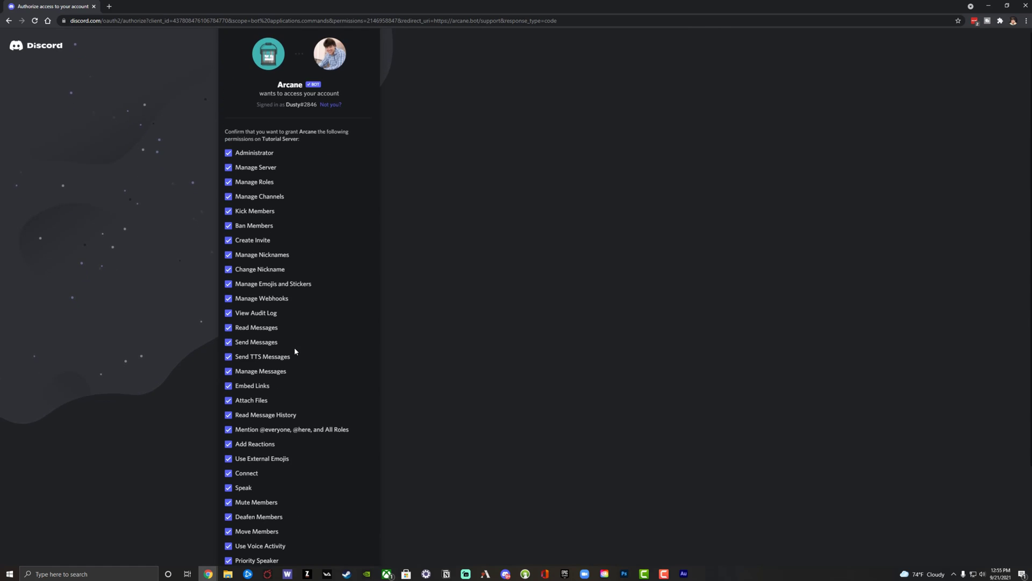
scroll(294, 350, down, 2)
click(355, 552)
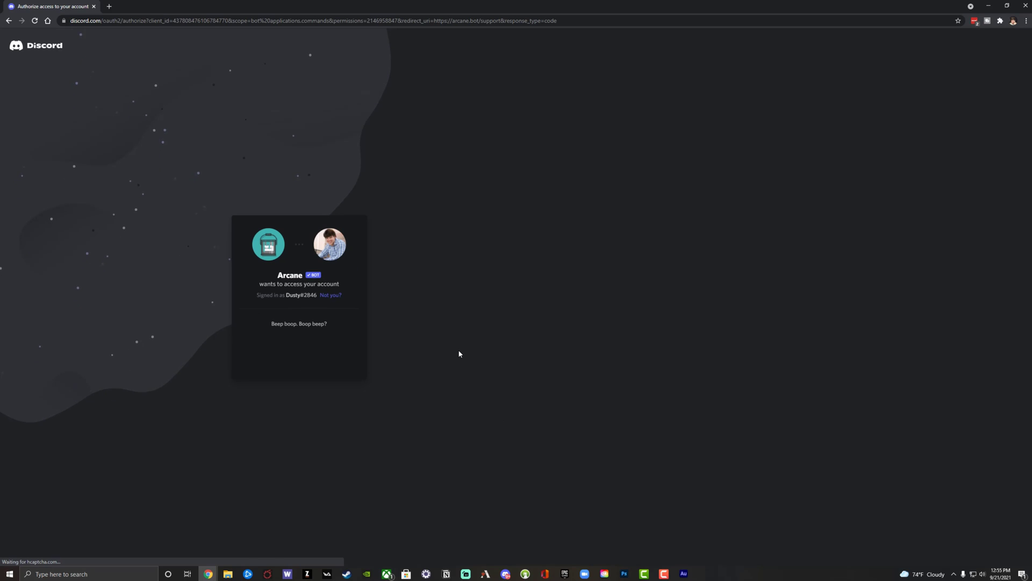
click(251, 351)
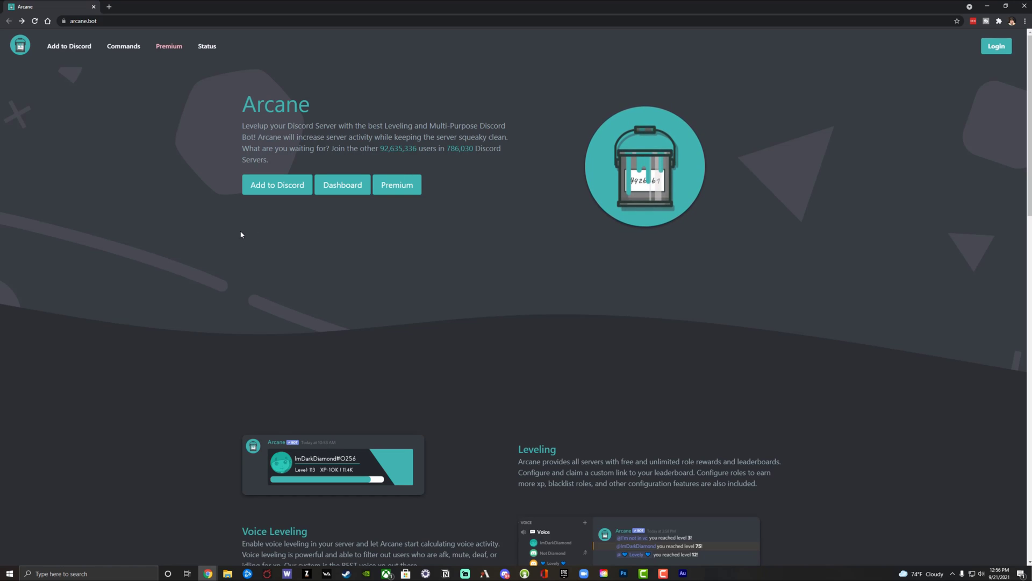
Open the Arcane dashboard and authorize the Discord login so the account's servers appear
click(342, 189)
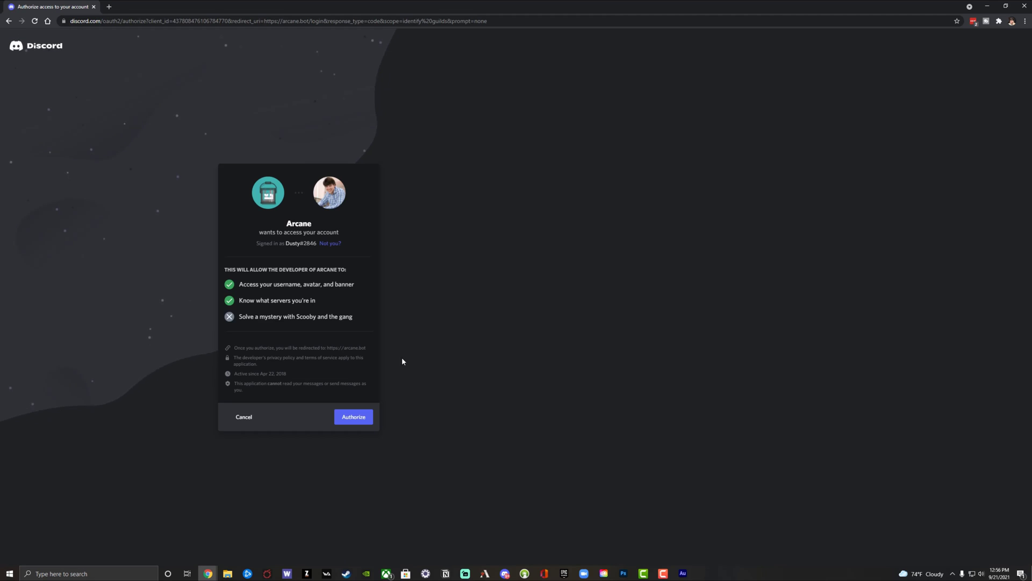
click(365, 423)
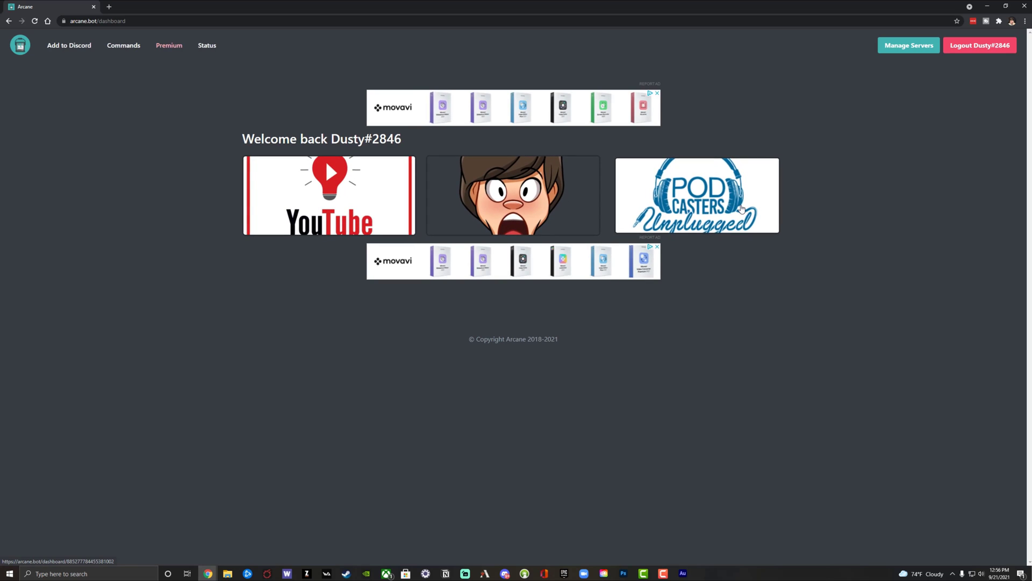
Open Tutorial Server's Moderation configuration and scroll down to the Auto Moderation filters
click(549, 199)
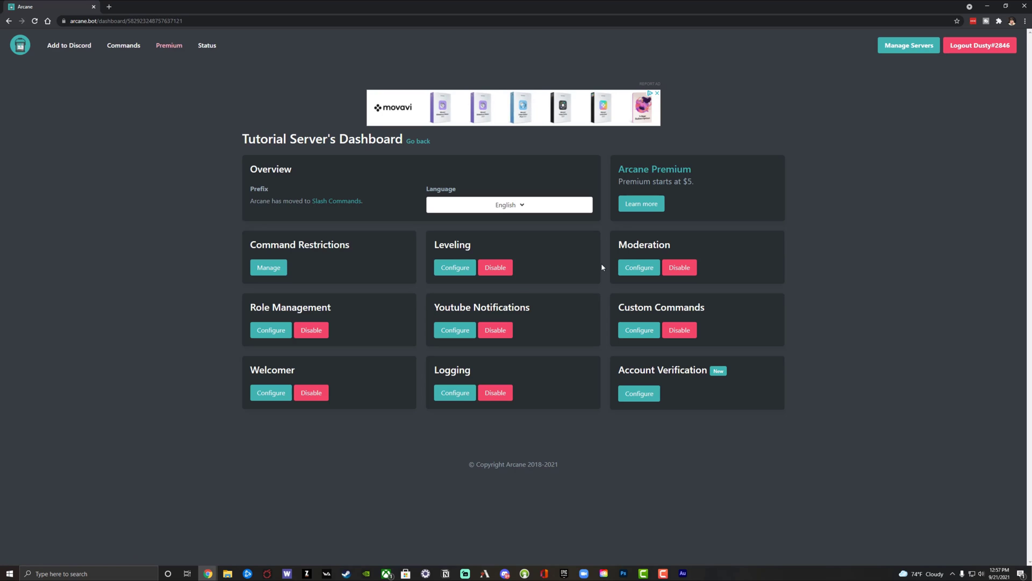
click(639, 268)
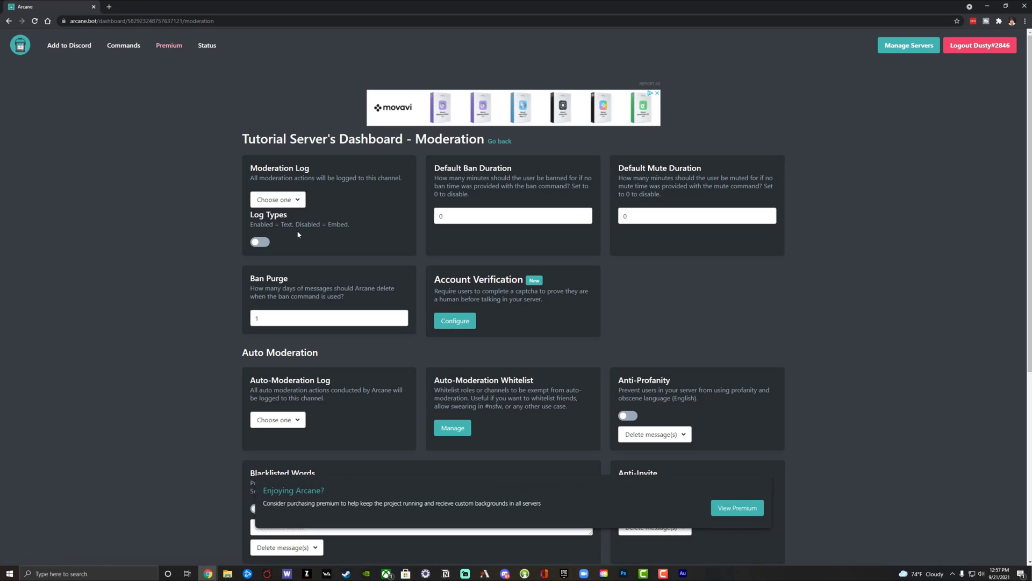
scroll(188, 312, down, 4)
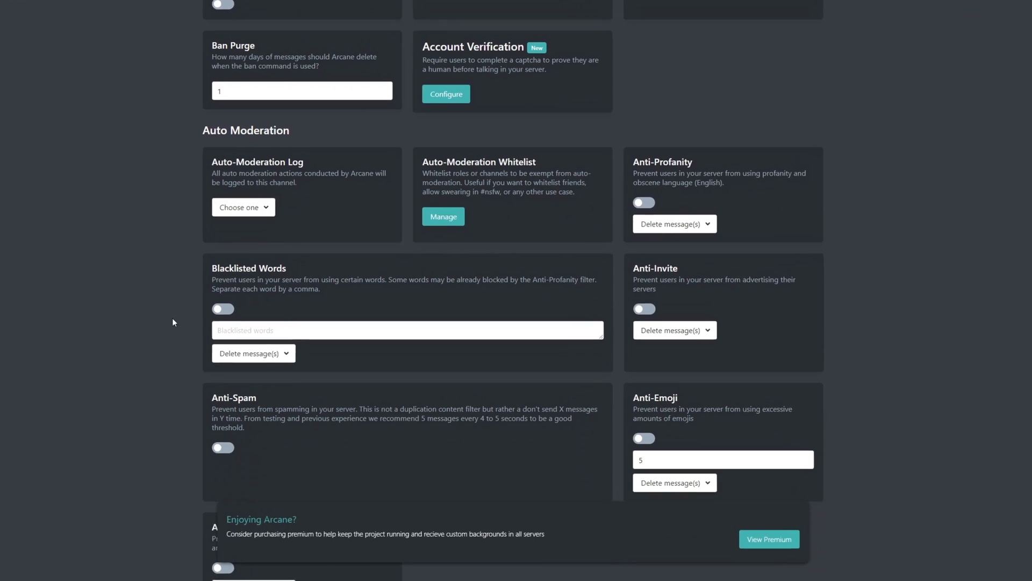
scroll(117, 327, up, 5)
scroll(117, 327, down, 4)
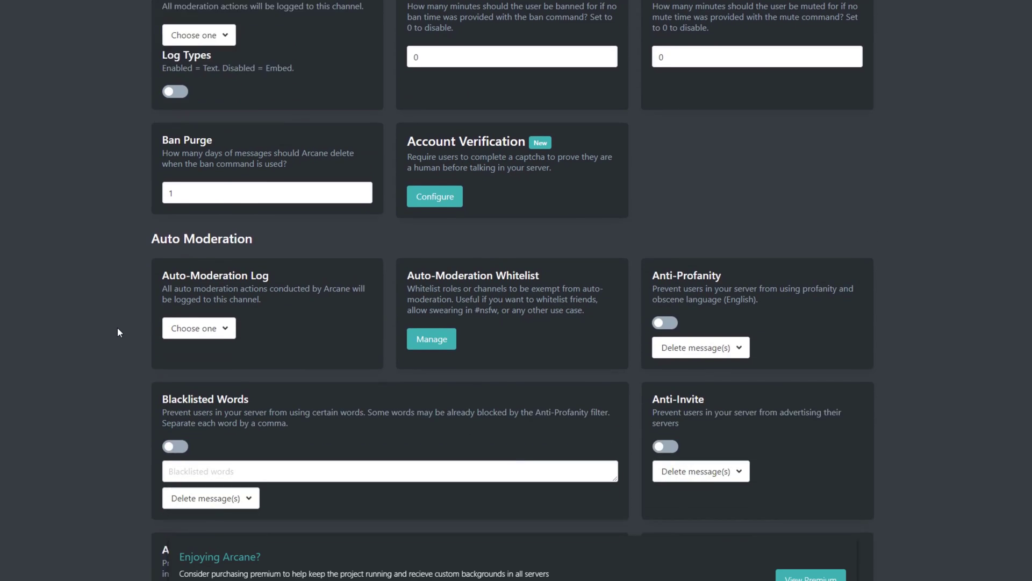
scroll(115, 354, down, 2)
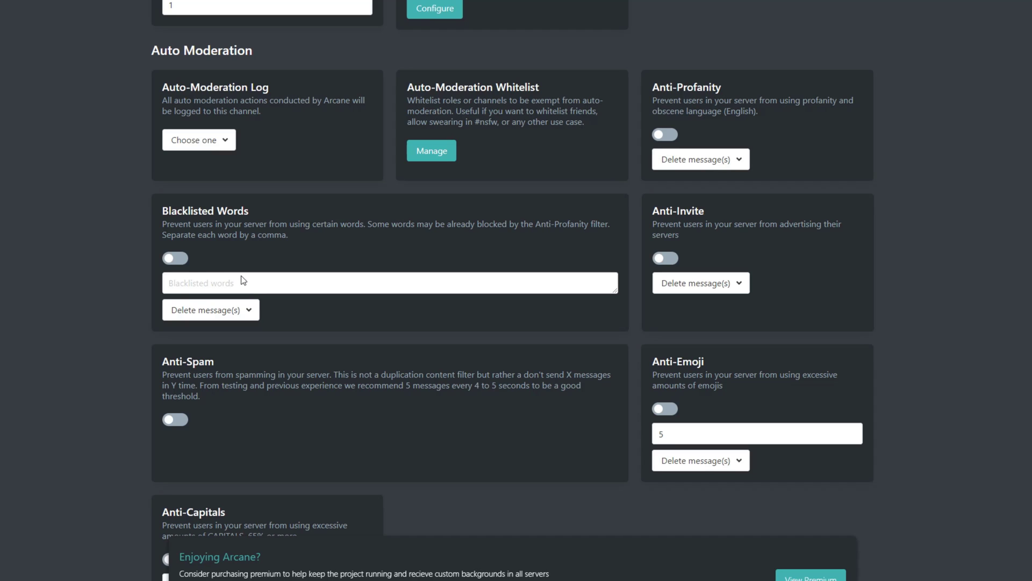
Enable Blacklisted Words for 'Poop, Turd, Crud' with Delete message(s) as the action
click(177, 260)
click(204, 284)
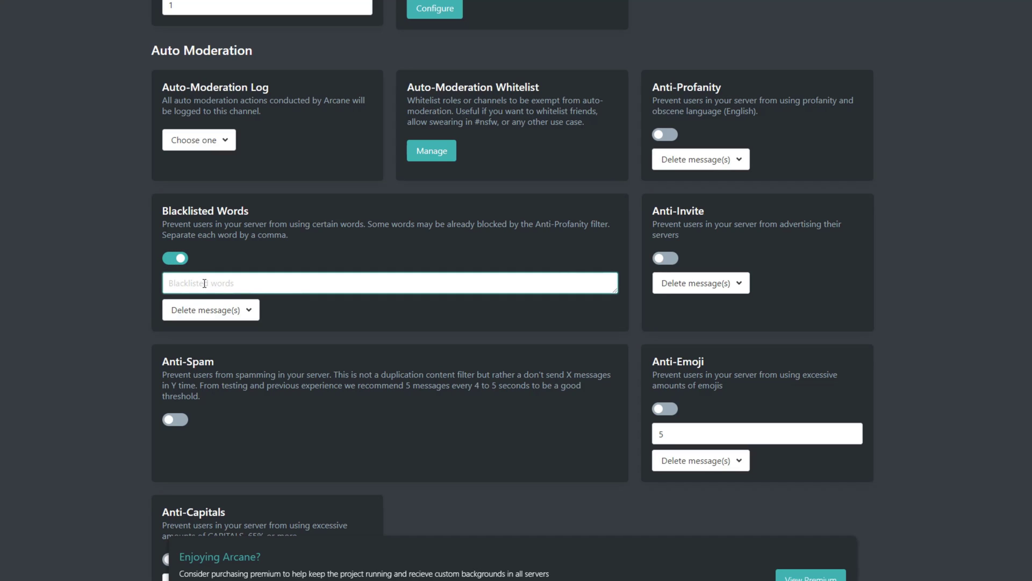
text(Poop, Turd, Crud)
click(331, 319)
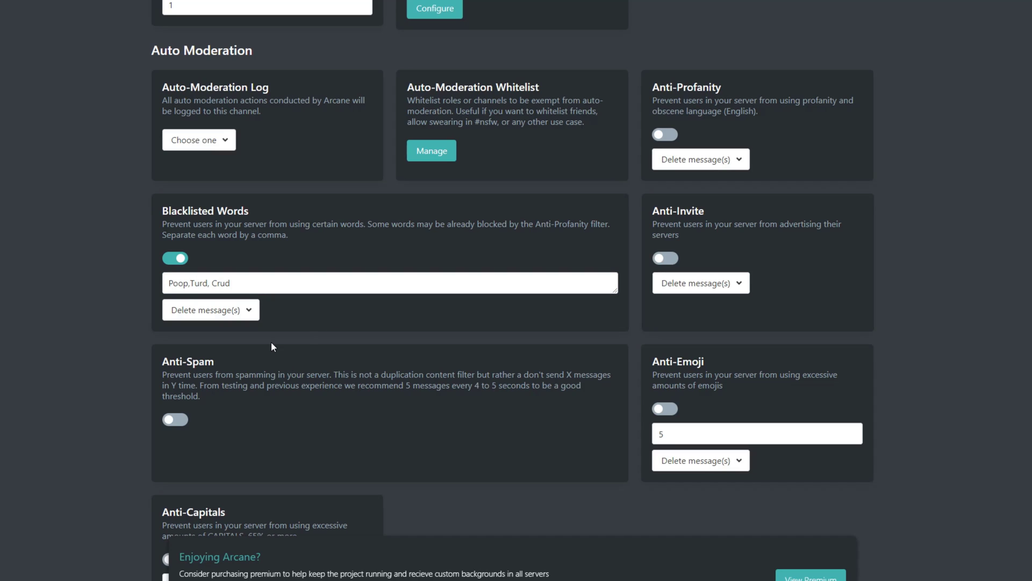
click(247, 309)
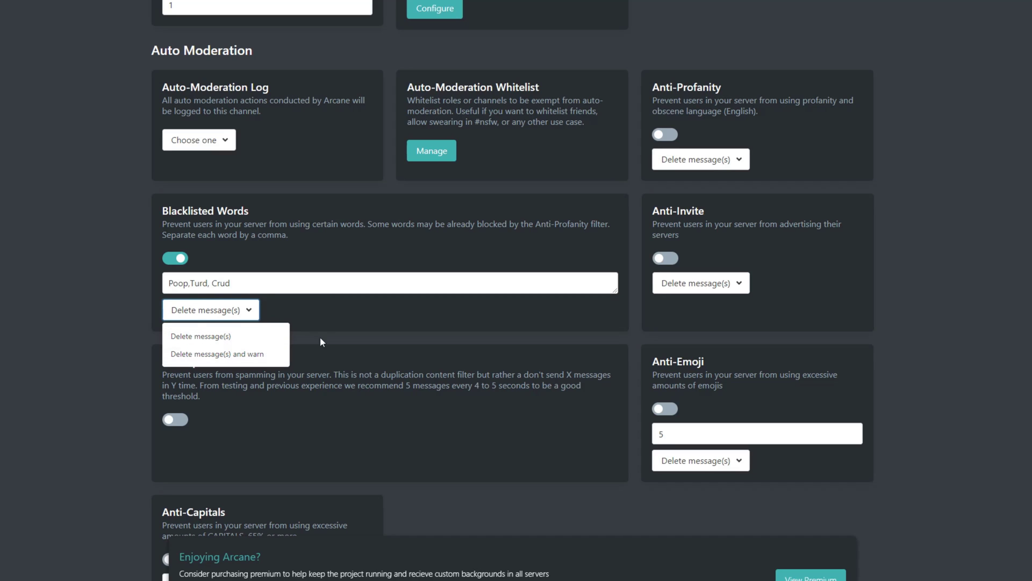
click(224, 337)
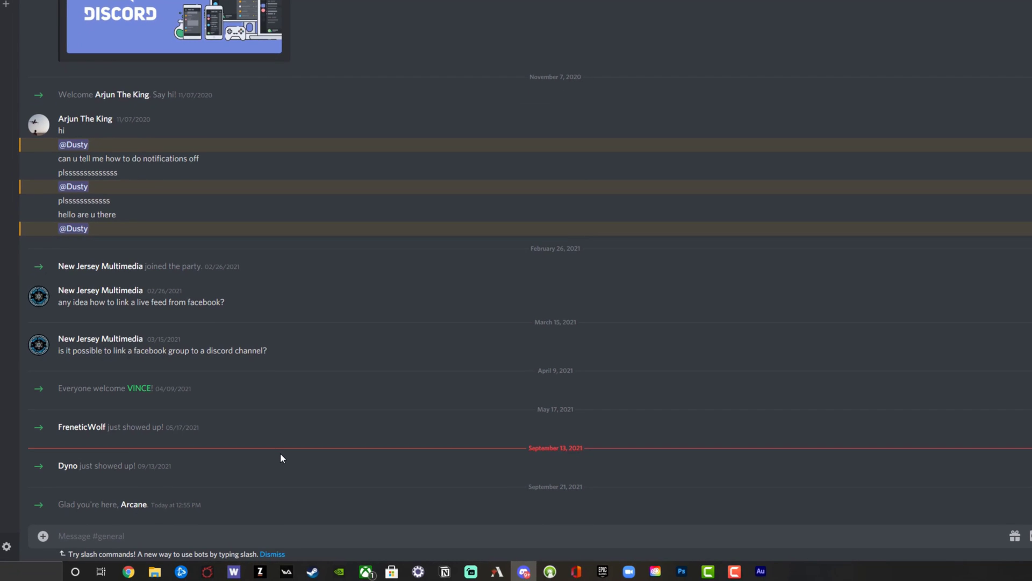
text(?help)
key(Return)
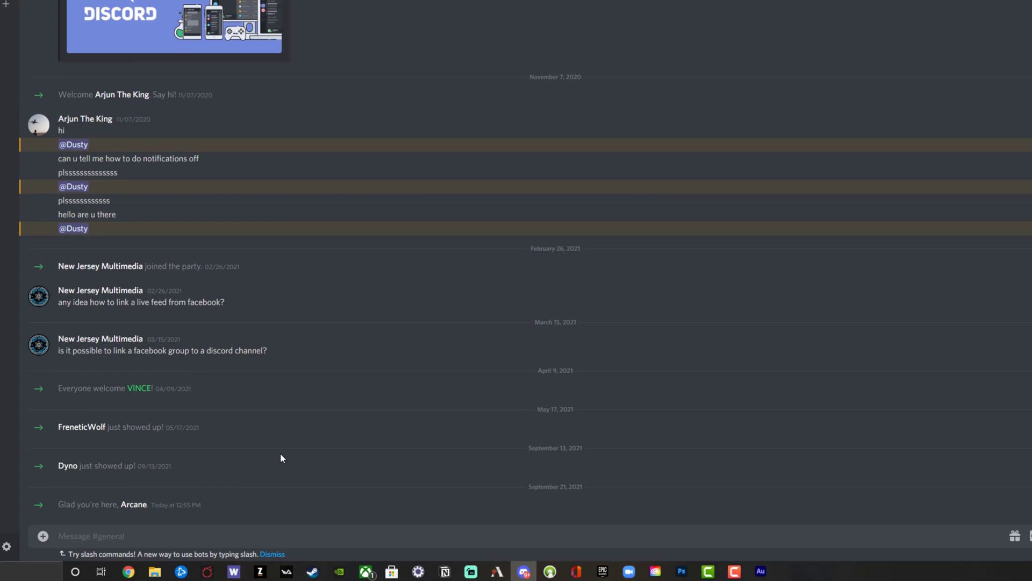
text(?help)
key(Return)
Send the test message 'fuck' in #general to trigger the blacklist filter
text(fuck)
key(Return)
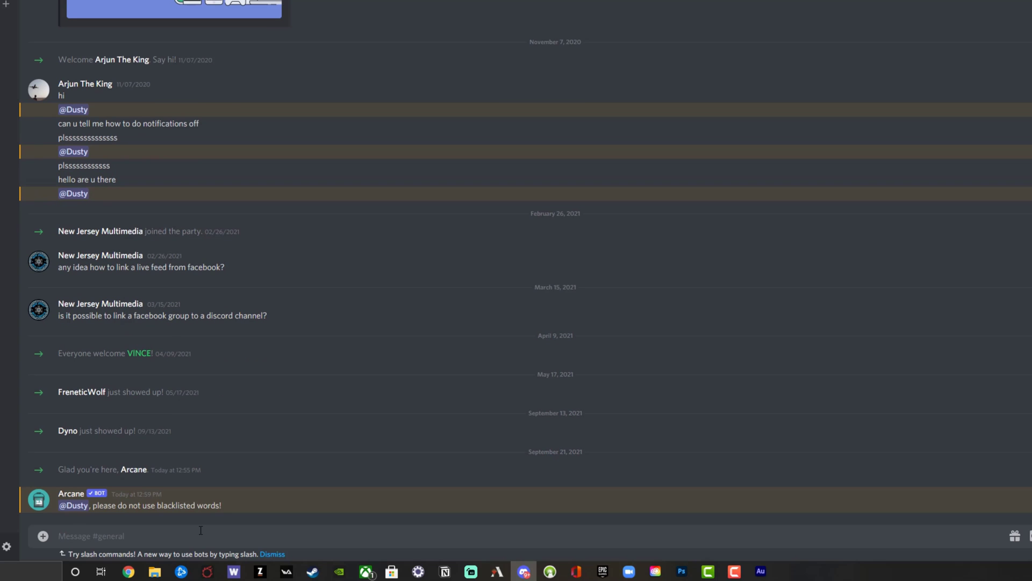